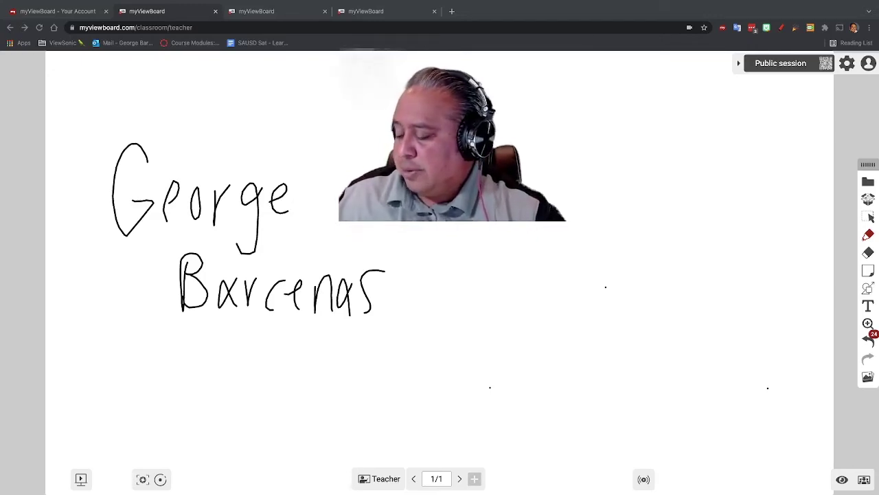
Send the message "I need help" in the public chat from the student's classroom view.
key("ctrl+4")
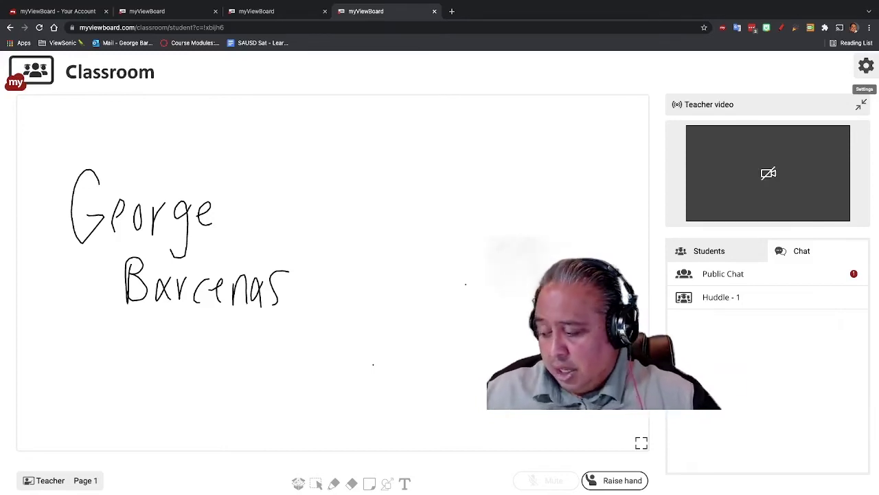
left_click(723, 273)
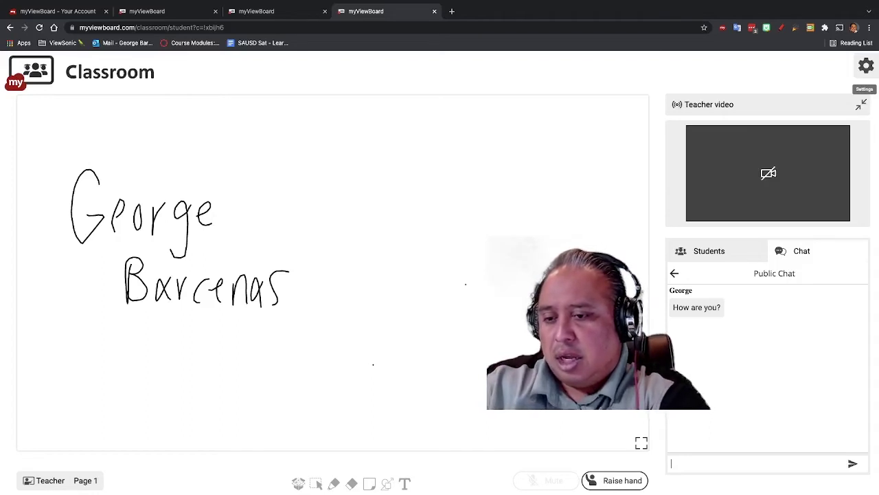
type("I")
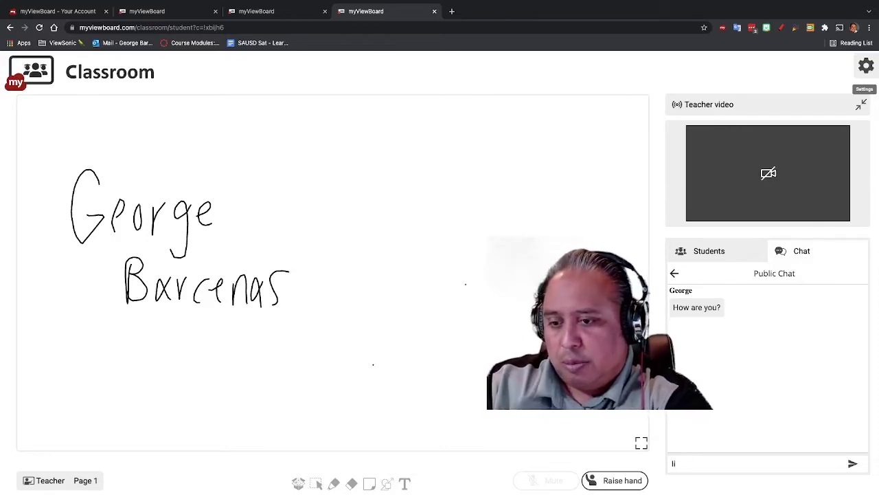
type(" am")
key("BackSpace")
key("BackSpace")
key("BackSpace")
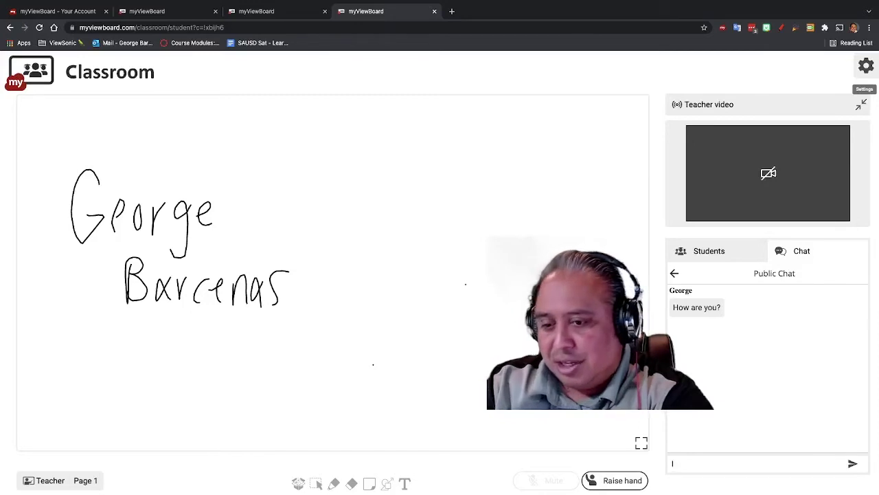
type("need help")
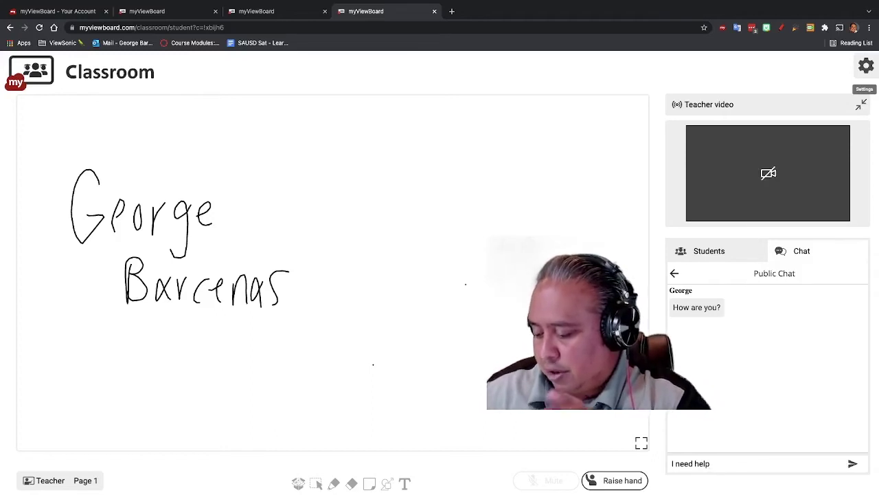
key("Return")
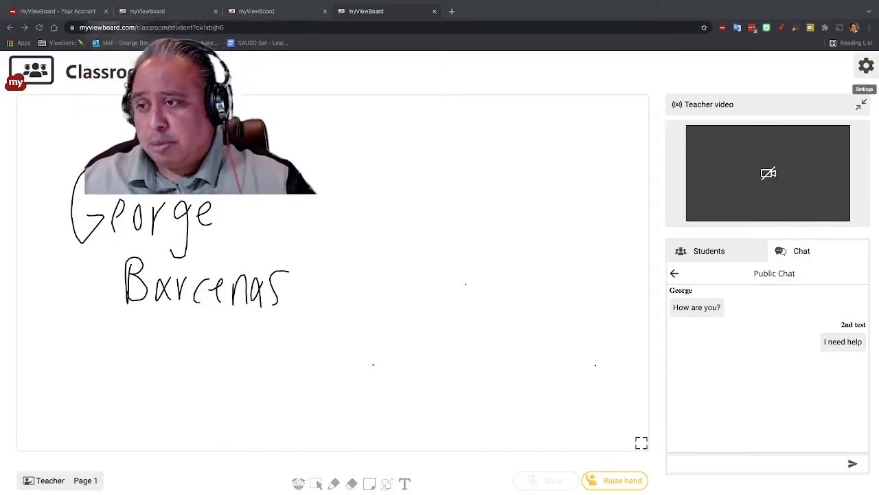
Review the public chat messages on the teacher dashboard and disable public chat for the students.
key("ctrl+2")
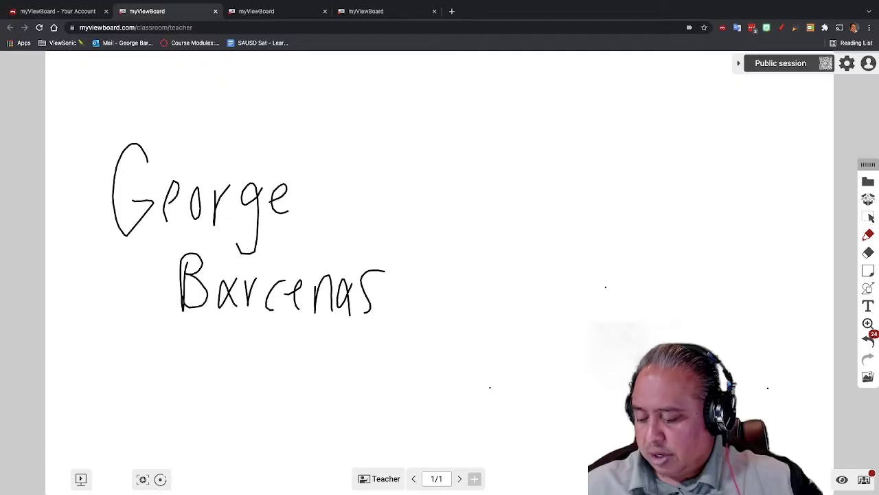
key("ctrl+Tab")
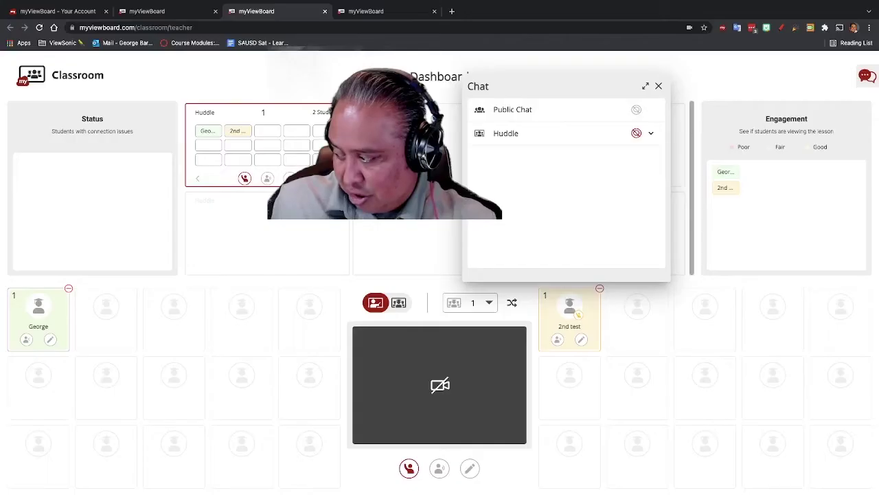
left_click(513, 109)
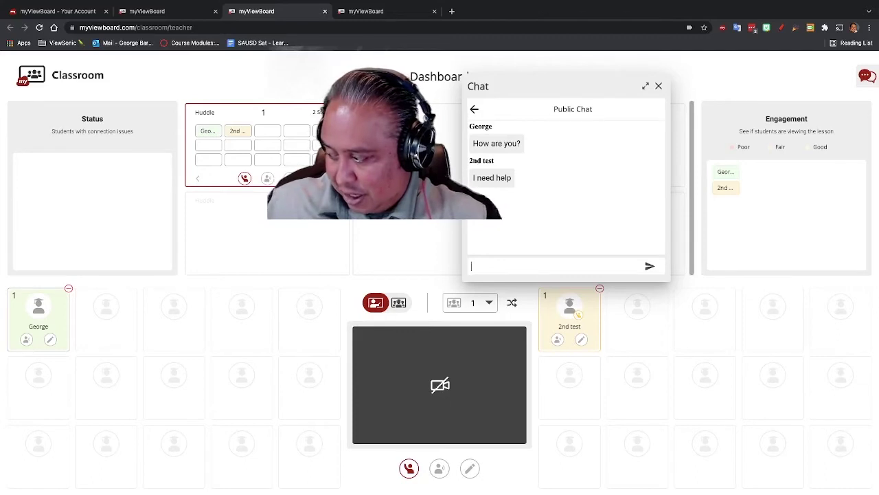
left_click(474, 109)
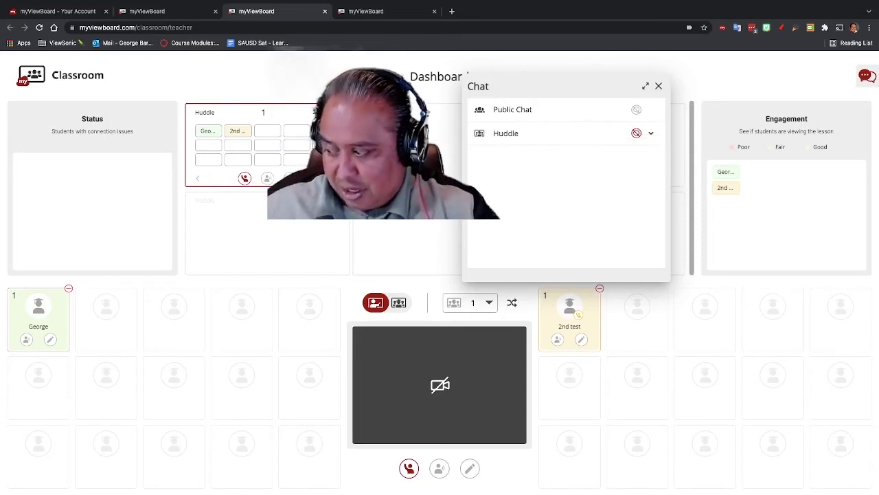
left_click(636, 109)
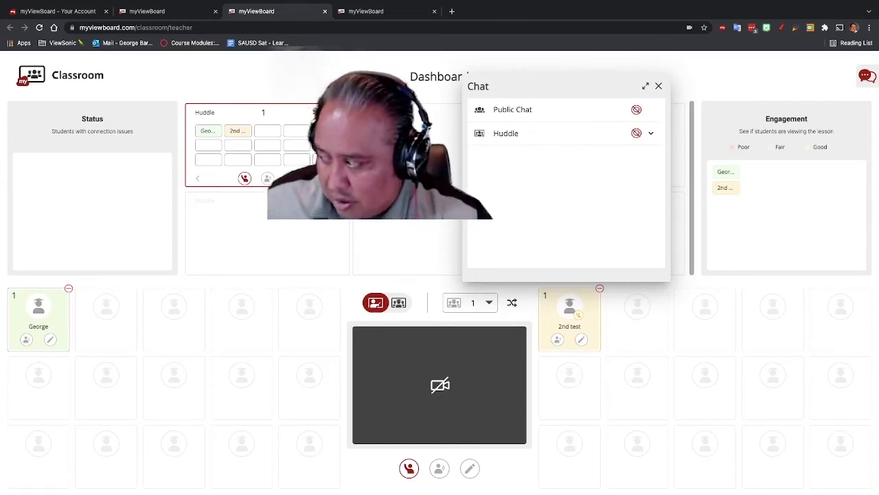
Check the public chat in the student's view, and close the chat window on the teacher dashboard.
left_click(136, 27)
key("ctrl+Tab")
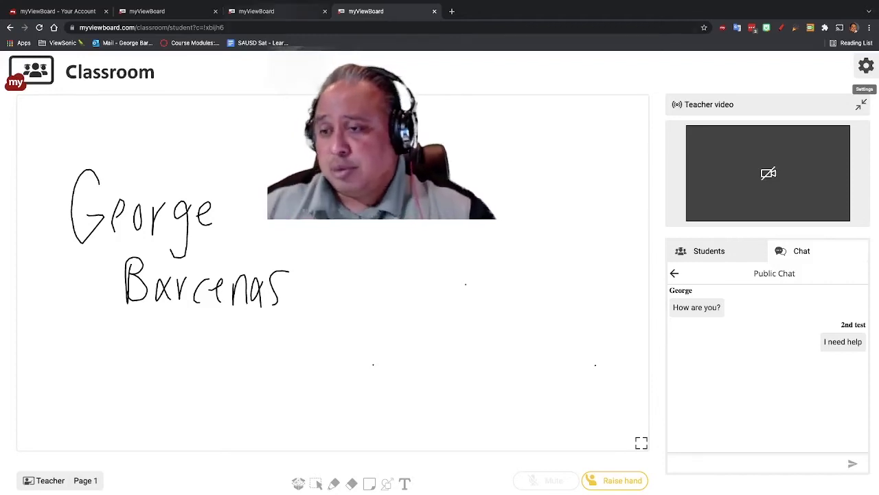
key("ctrl+shift+Tab")
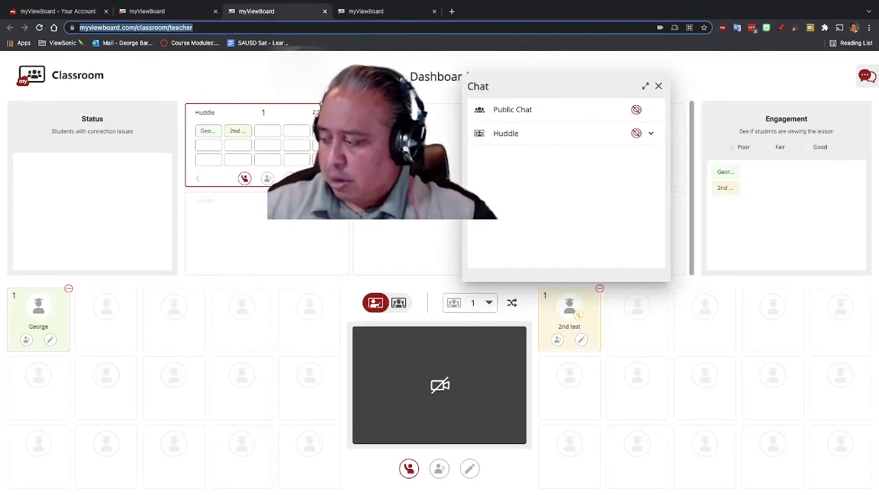
left_click(658, 86)
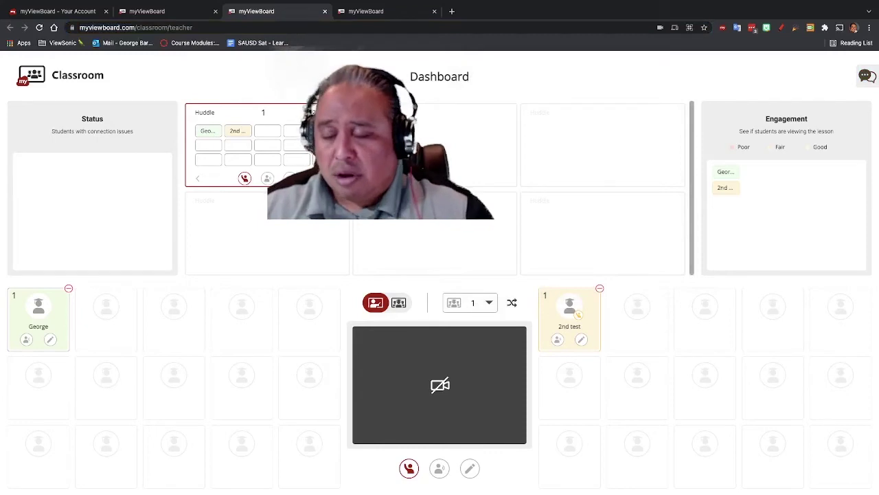
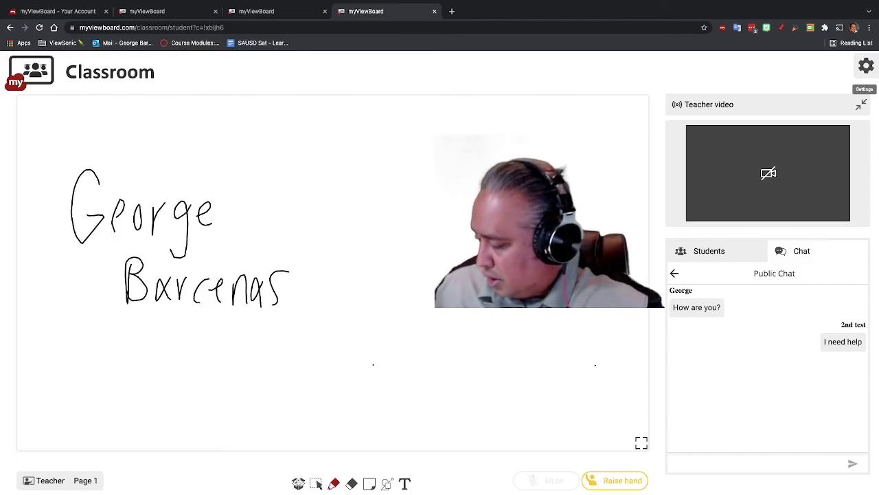
Handwrite "Hi" with the pen on the student's whiteboard, beside the handwritten name.
mouse_move(415, 212)
left_mouse_down()
mouse_move(390, 297)
mouse_move(408, 306)
left_mouse_up()
left_click_drag(385, 242, 427, 255)
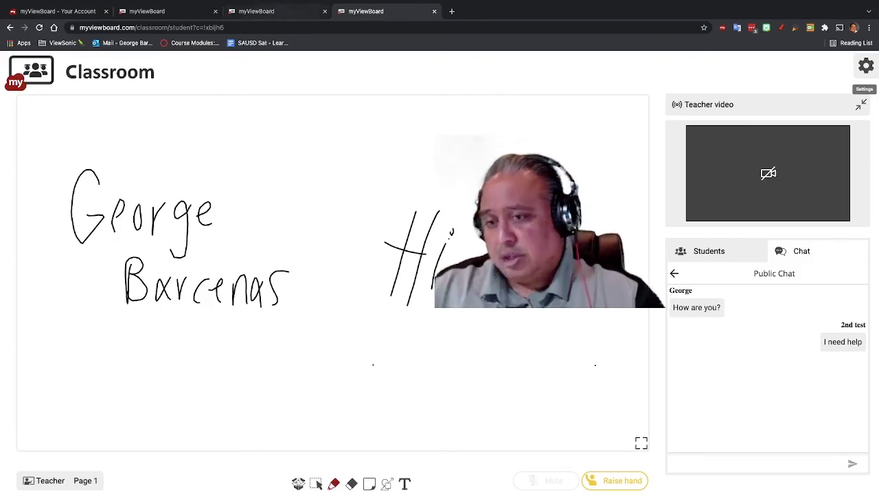
Draw a single-headed straight arrow pointing diagonally down to the word "Hi" on the teacher's whiteboard.
key("ctrl+2")
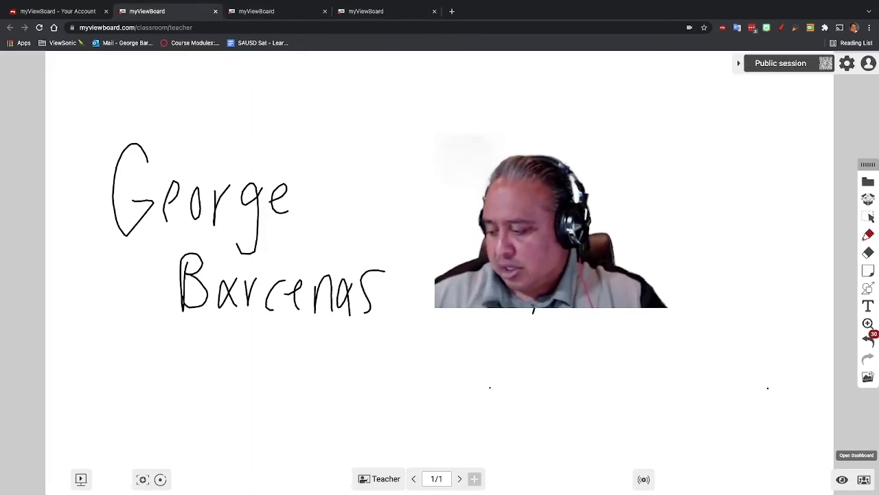
left_click(868, 288)
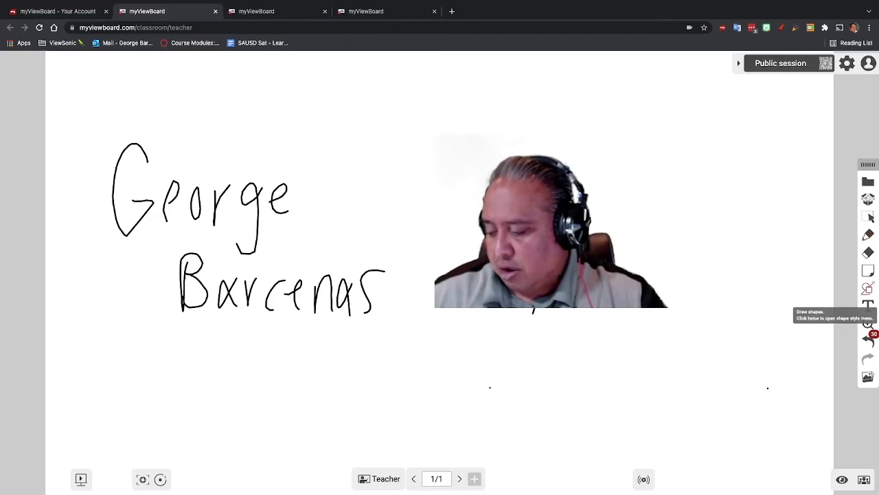
left_click(868, 288)
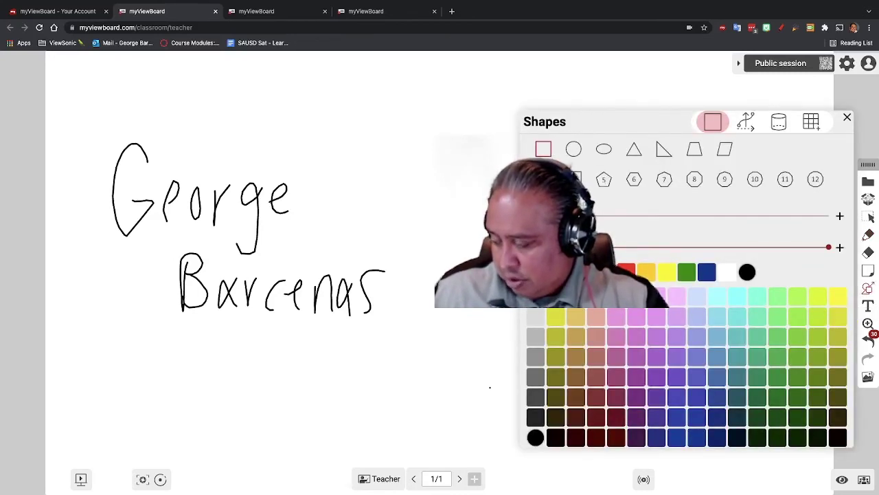
left_click(745, 121)
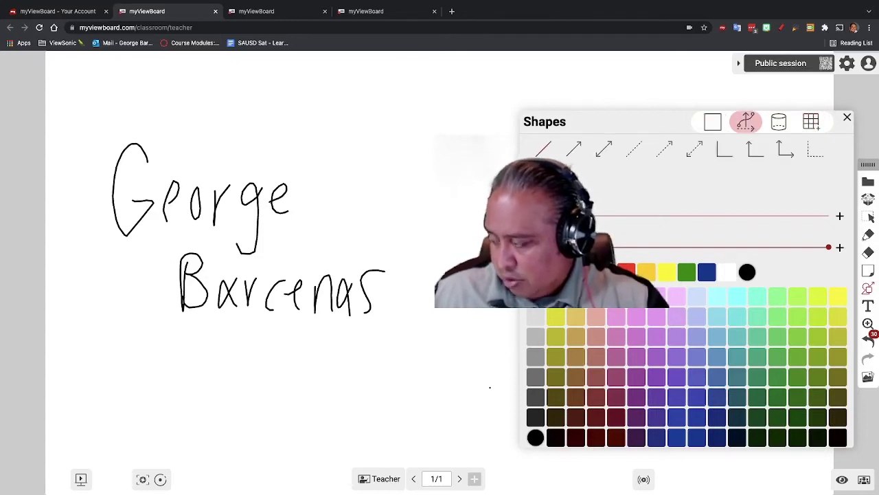
left_click(767, 387)
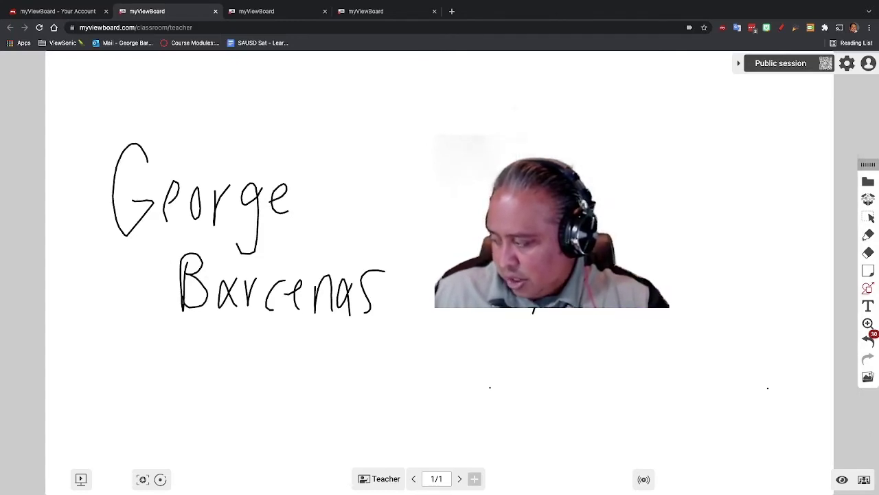
left_click_drag(411, 173, 472, 231)
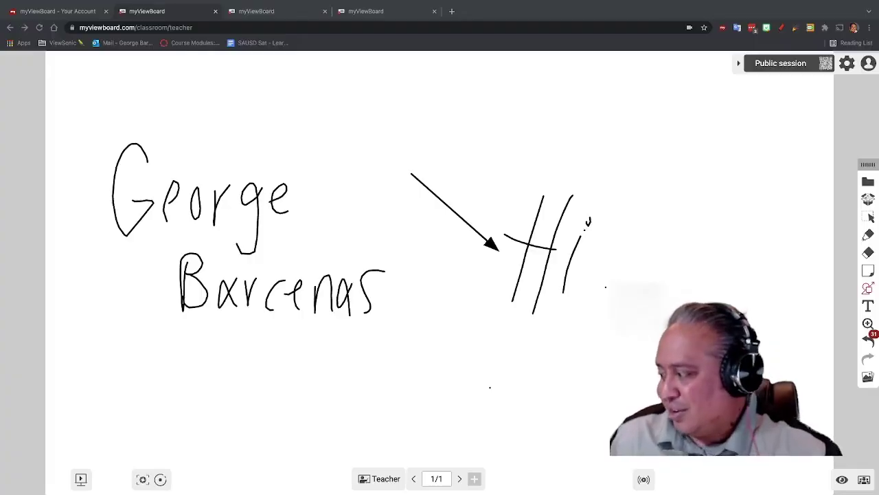
Draw a freehand chain of large overlapping loops next to "Hi" in the student's classroom view.
key("ctrl+4")
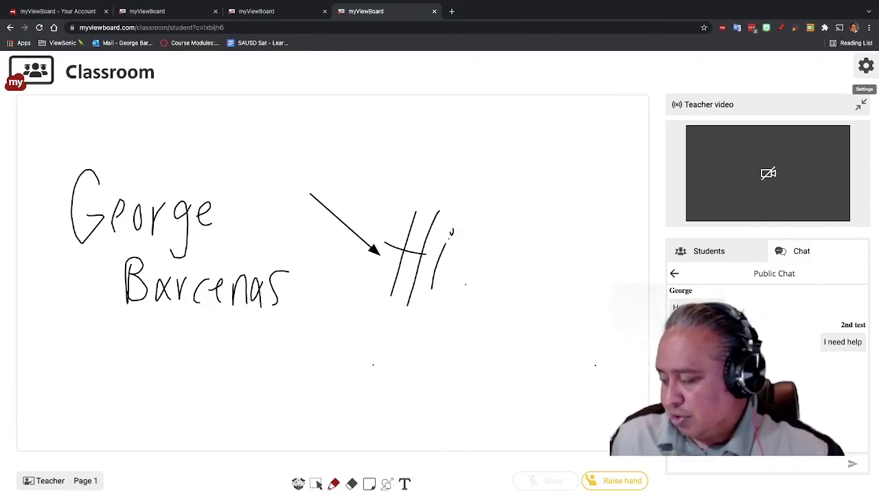
mouse_move(486, 355)
left_mouse_down()
mouse_move(473, 317)
mouse_move(474, 330)
mouse_move(549, 350)
mouse_move(595, 227)
left_mouse_up()
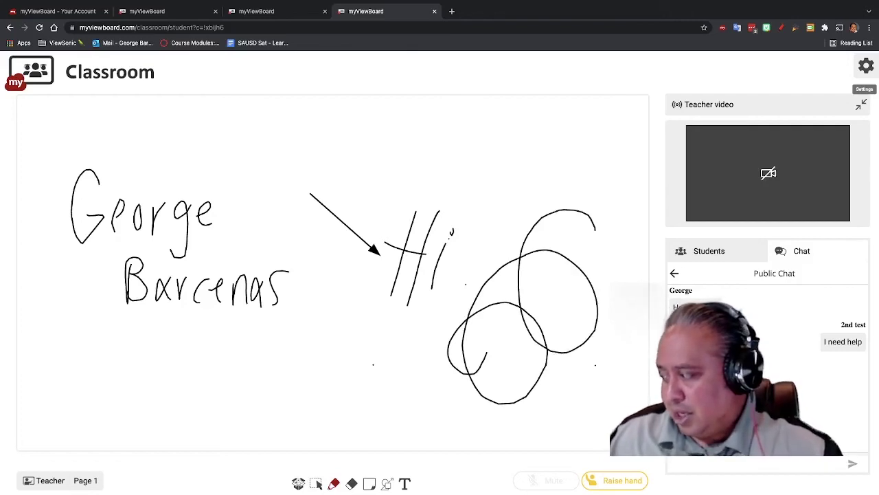
Revoke editing privileges for the student "2nd test" on the teacher dashboard and check the student's view.
key("ctrl+shift+Tab")
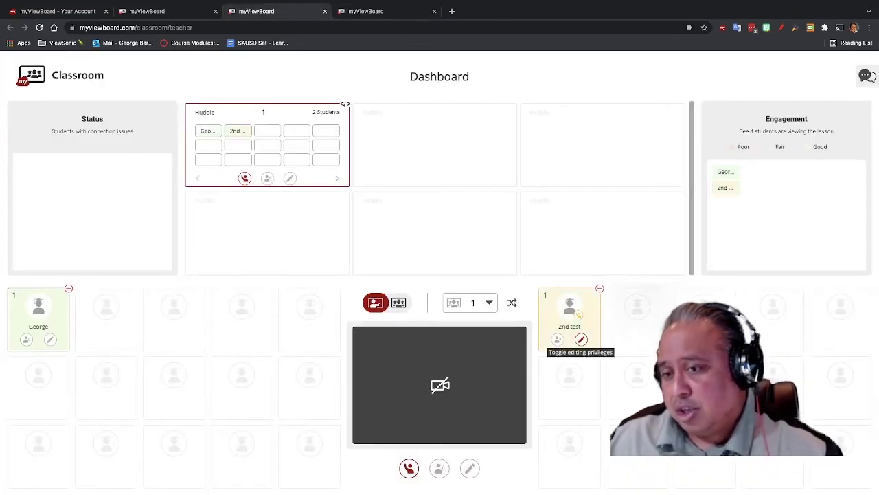
left_click(581, 339)
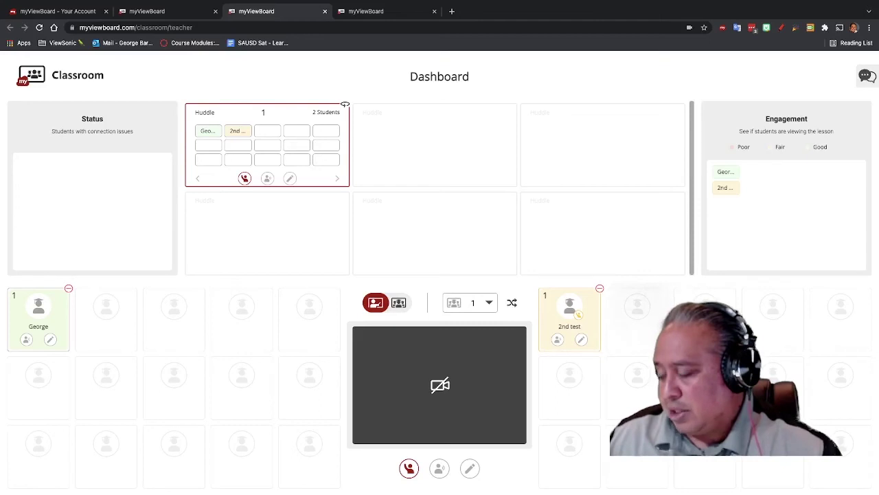
key("ctrl+Tab")
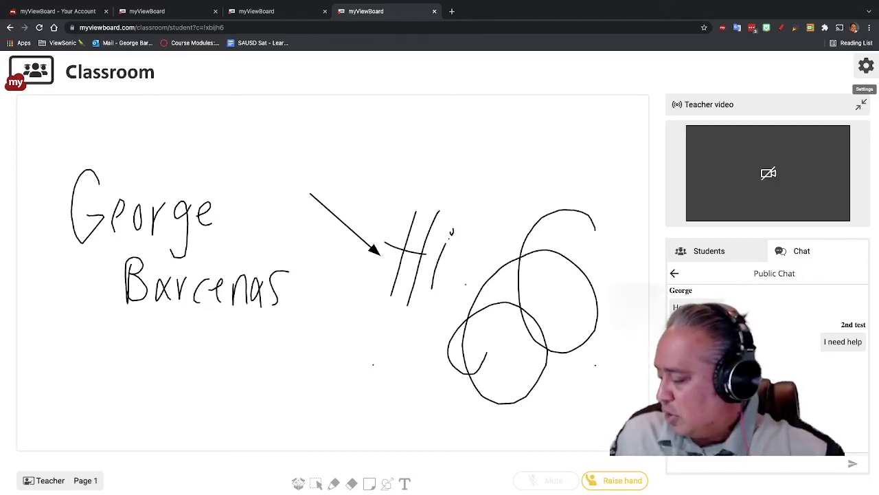
Lower all raised hands and enable editing privileges for the whole class on the teacher dashboard.
key("ctrl+shift+Tab")
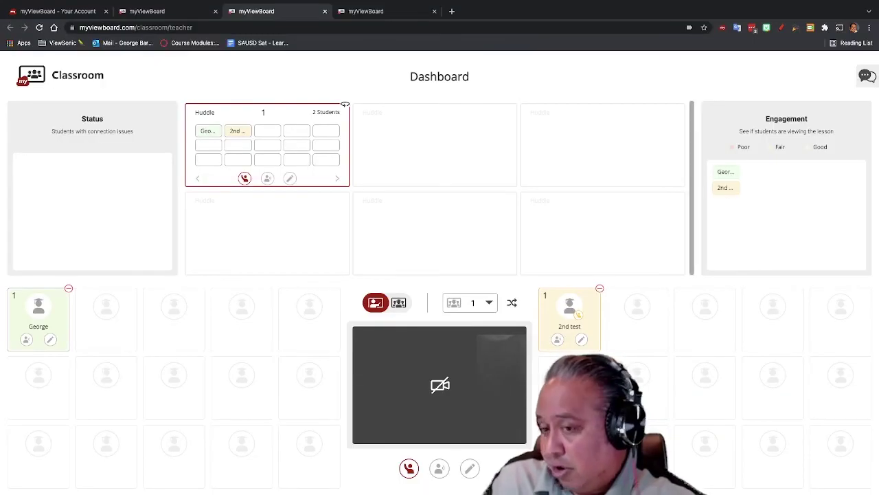
left_click(409, 468)
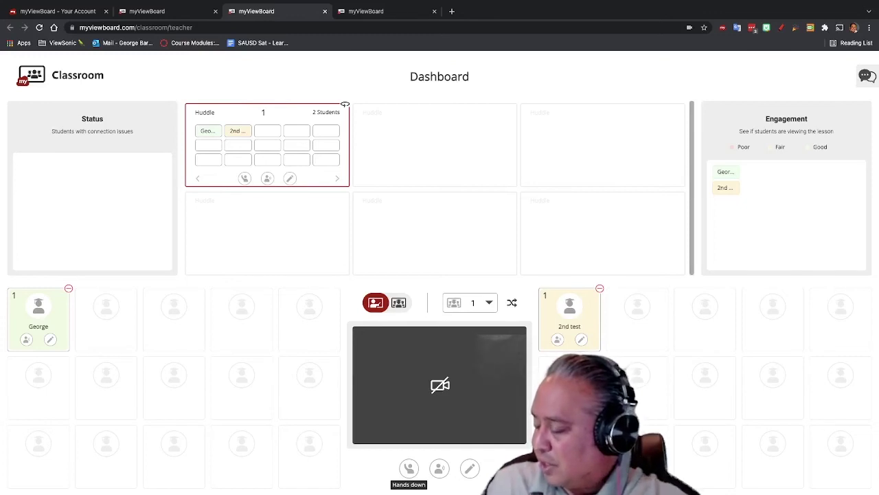
left_click(470, 468)
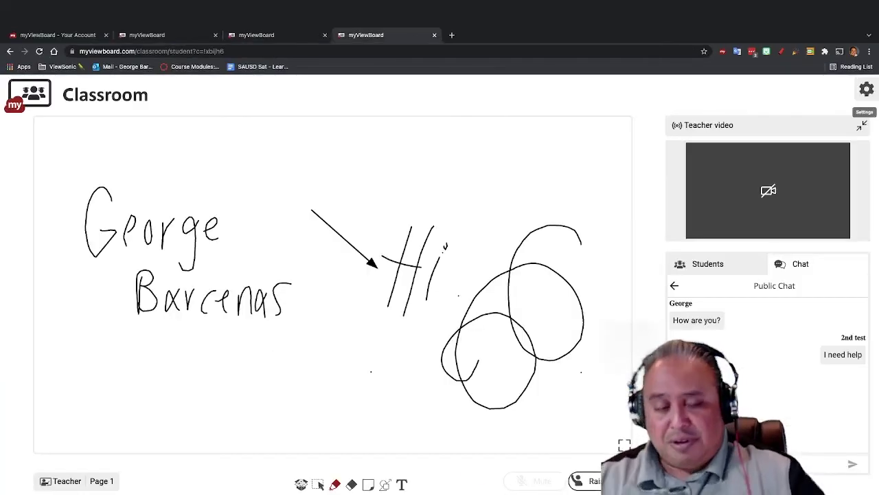
Handwrite a short test word above the name and a small scribble above the loops on the student's whiteboard.
key("super+Up")
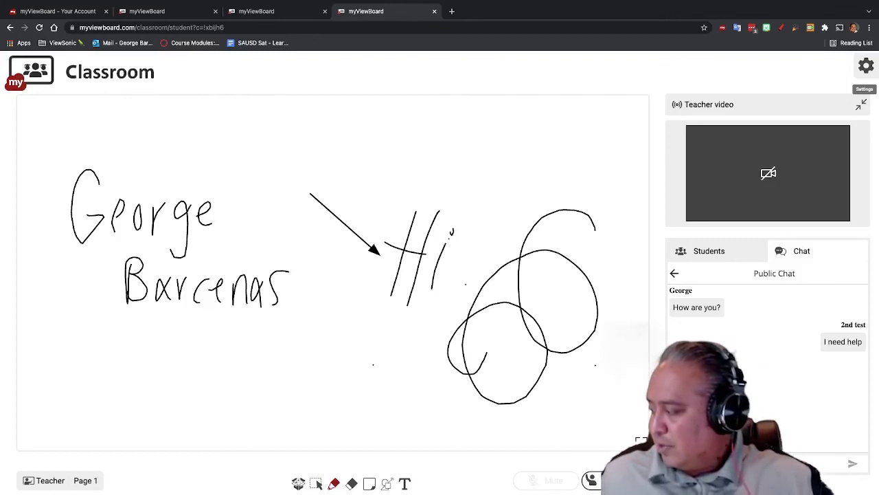
mouse_move(99, 114)
left_mouse_down()
mouse_move(101, 136)
mouse_move(104, 111)
mouse_move(120, 138)
mouse_move(173, 136)
mouse_move(192, 148)
left_mouse_up()
left_click_drag(181, 117, 190, 113)
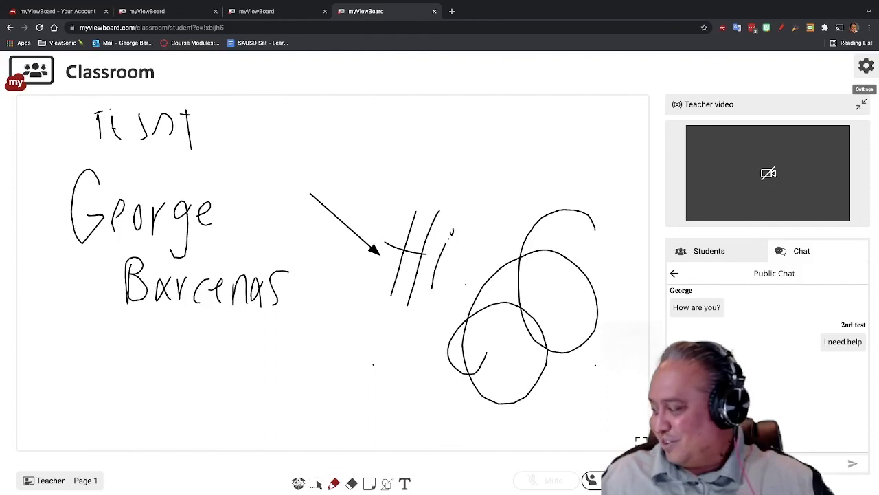
left_click_drag(507, 125, 531, 142)
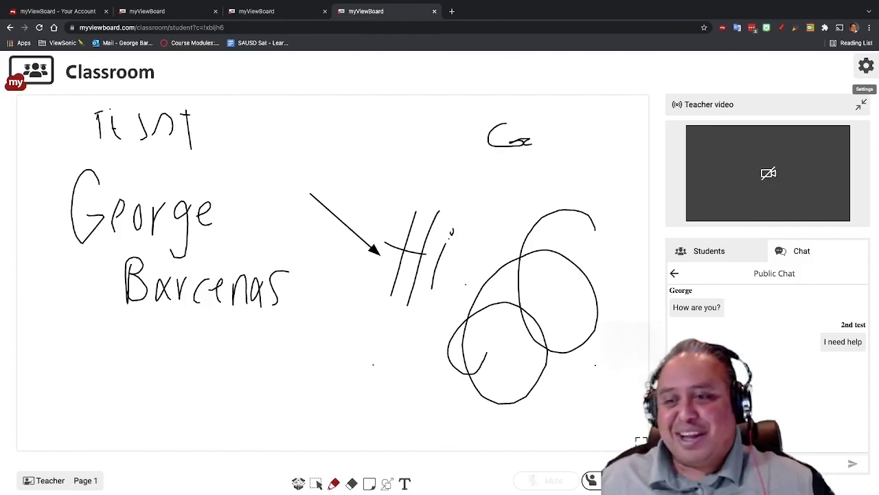